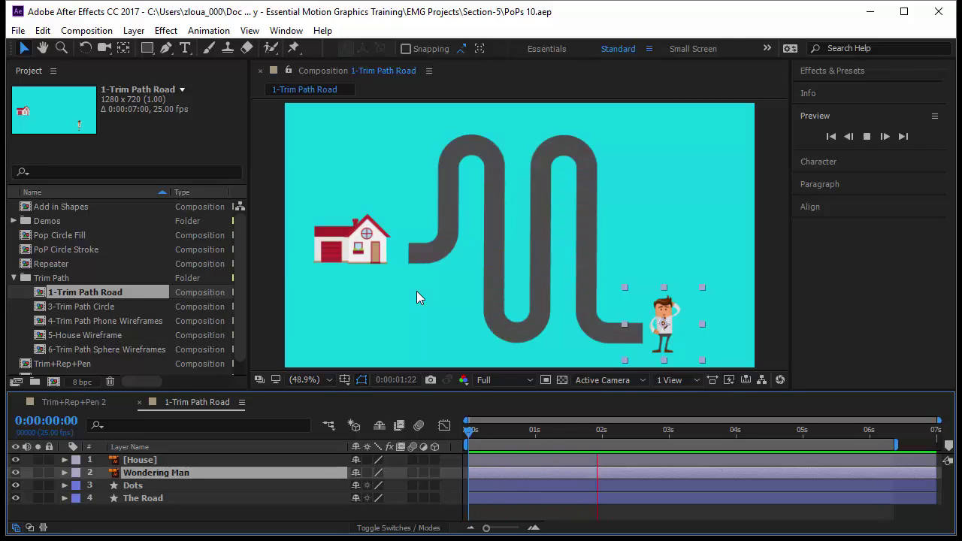
Expand The Road layer's Contents in a taller timeline and copy its Path 1 shape.
click(134, 499)
drag(158, 391, 159, 326)
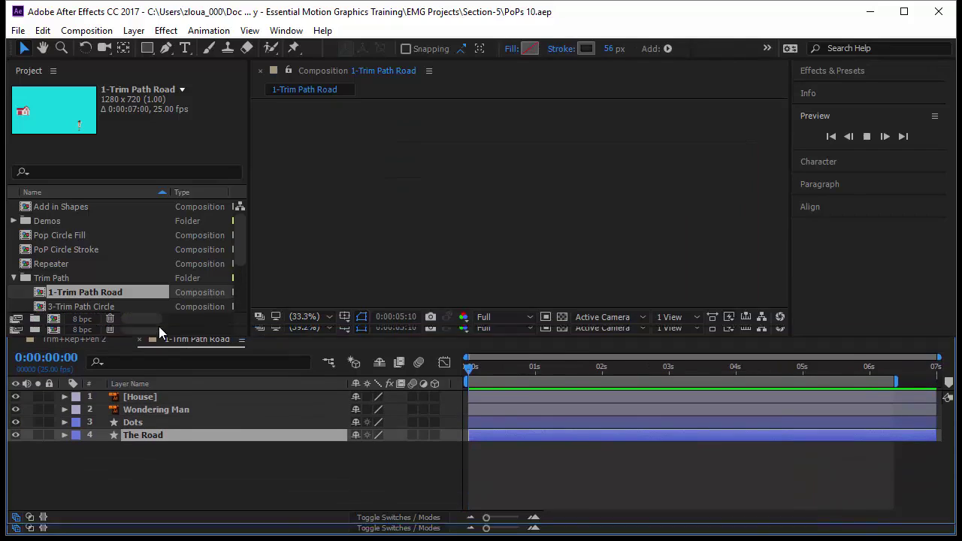
click(64, 434)
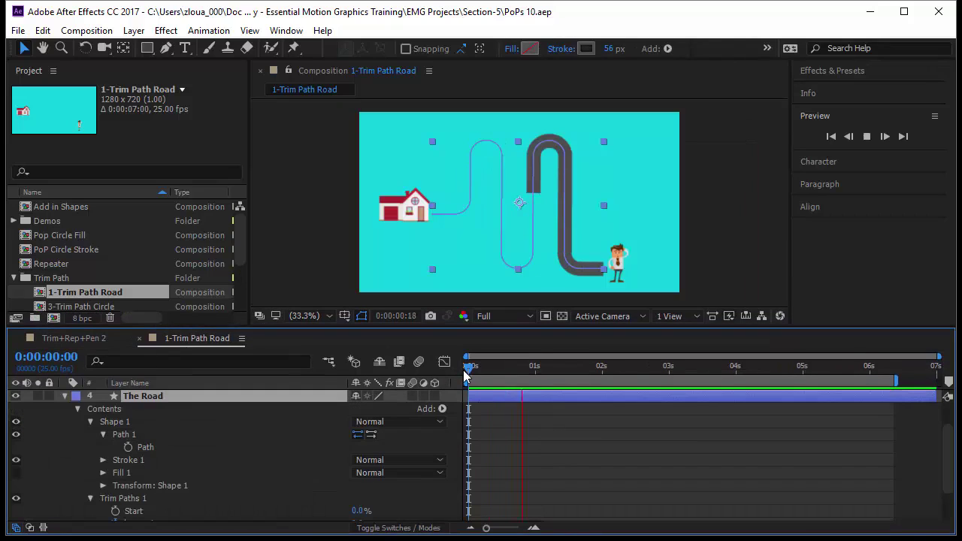
key(space)
click(223, 448)
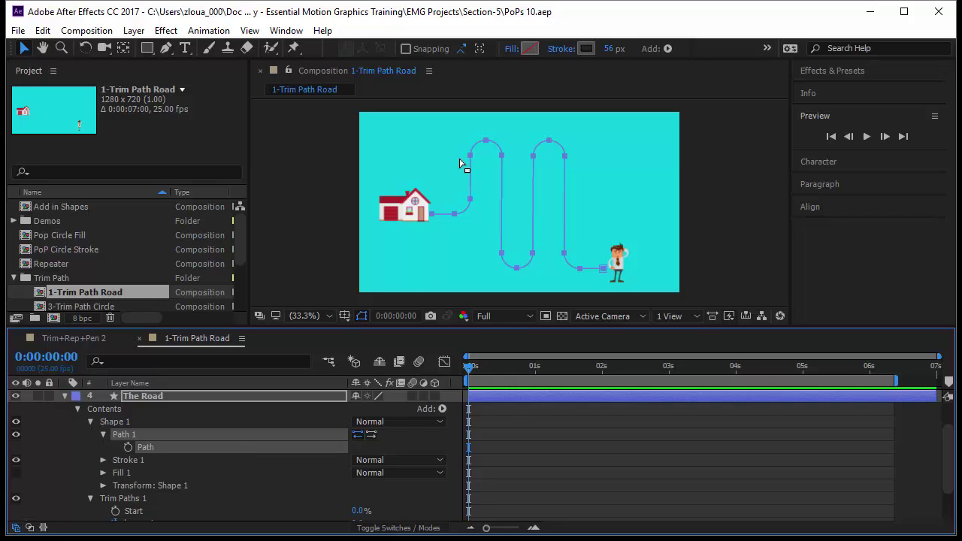
click(191, 472)
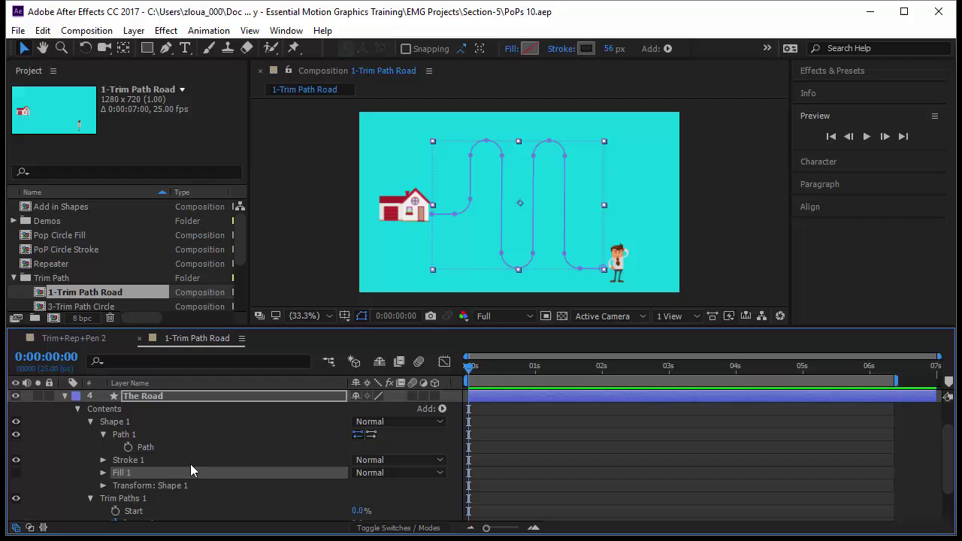
click(186, 448)
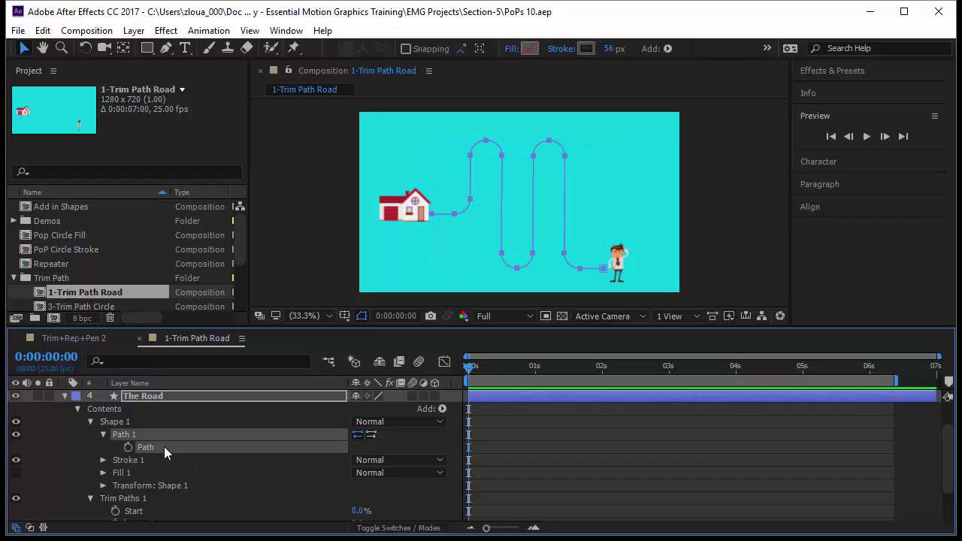
key(ctrl+c)
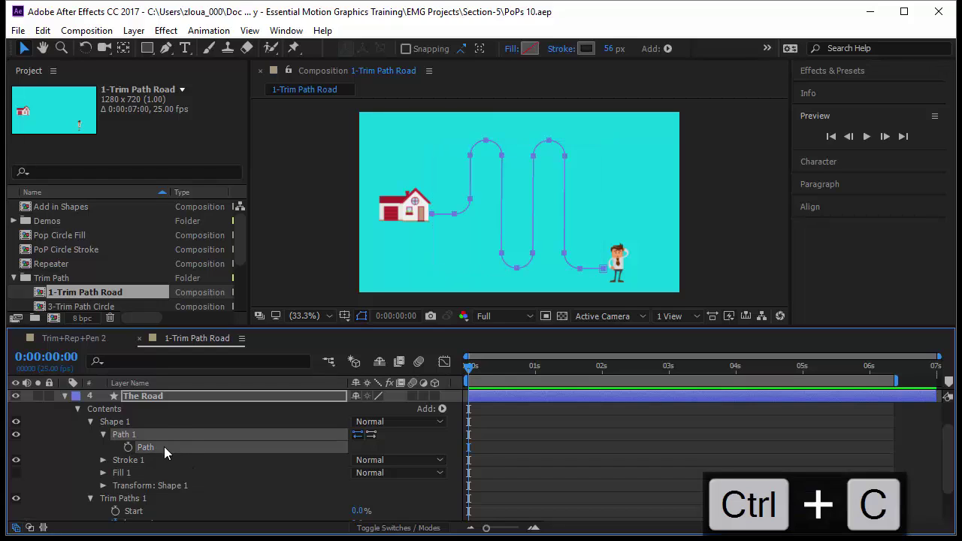
scroll(177, 426, up, 2)
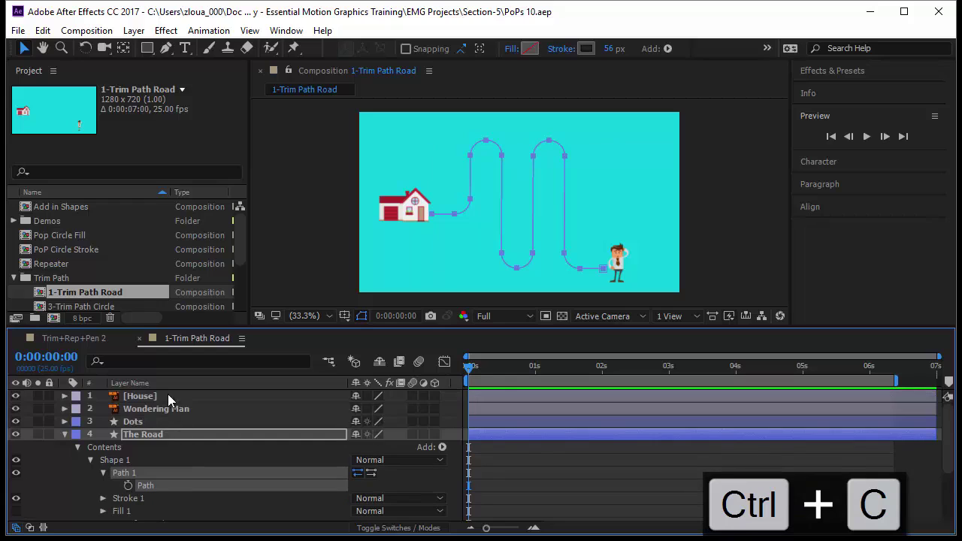
Paste the road path into Wondering Man's Position at about 0:00:01:00, then scrub to check it.
click(165, 407)
click(64, 408)
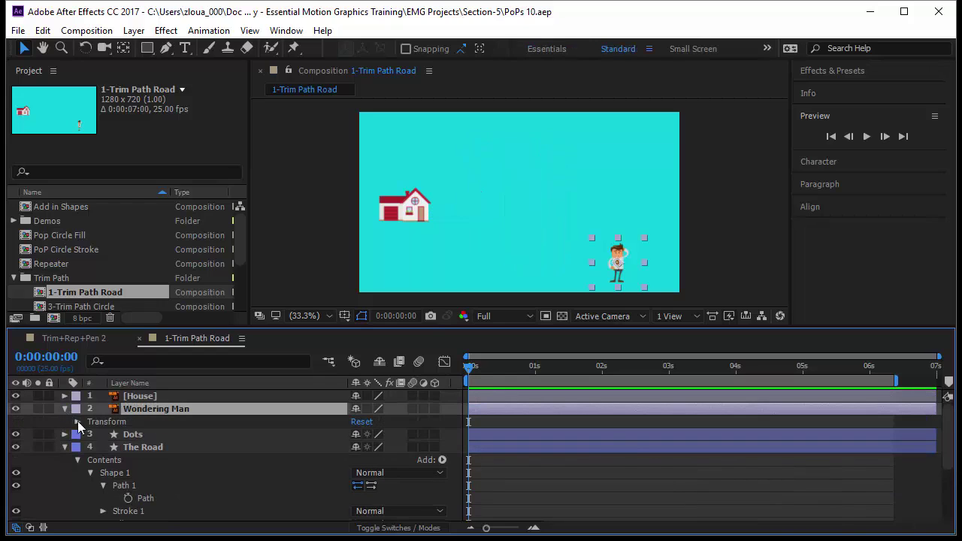
key(p)
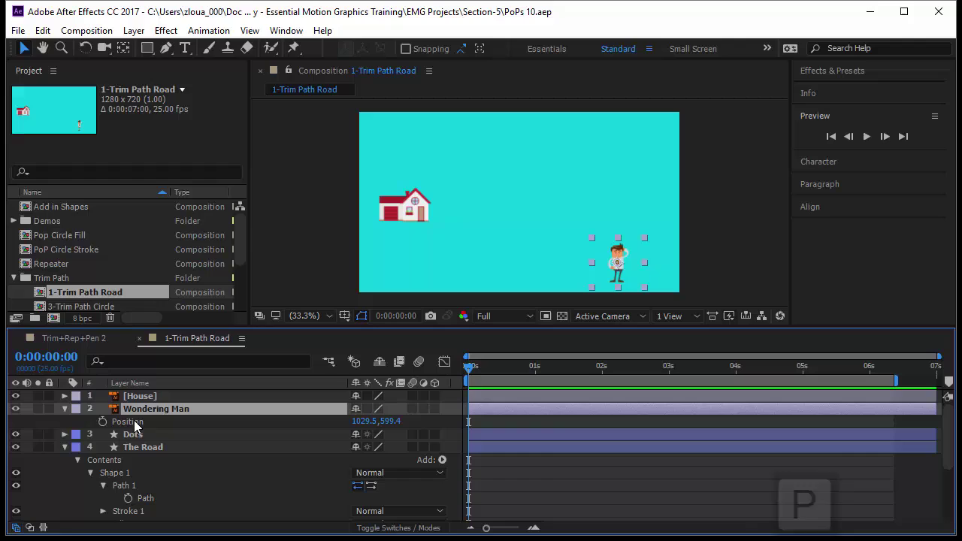
click(134, 420)
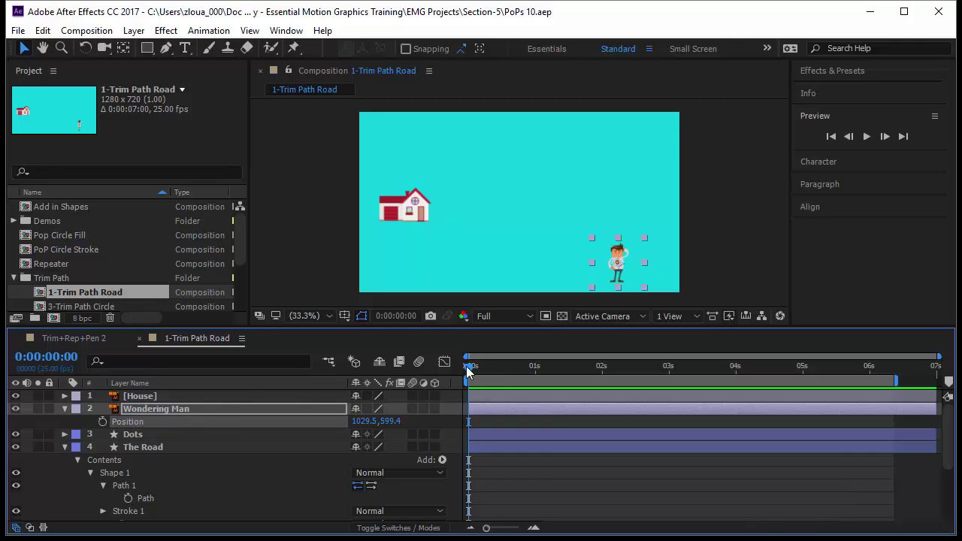
drag(467, 372, 533, 376)
key(ctrl+v)
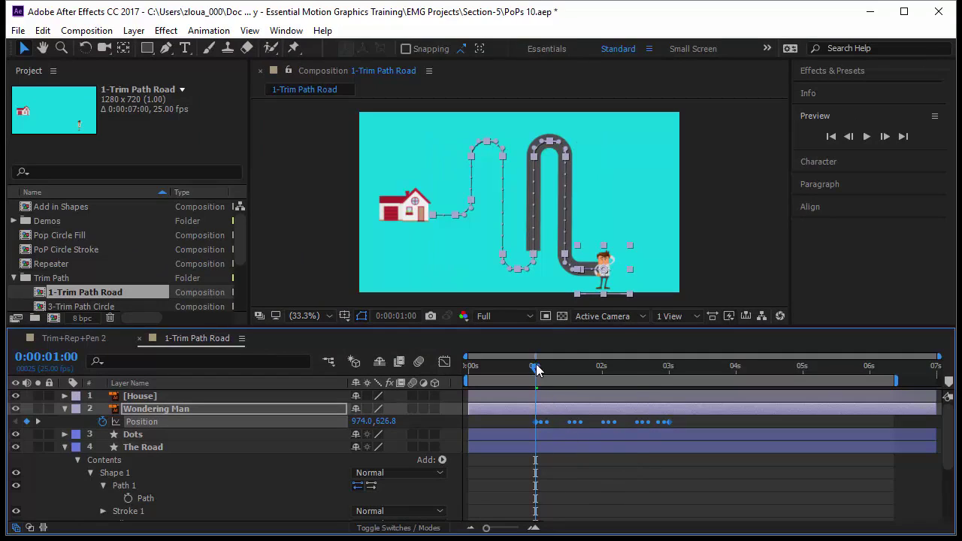
mouse_move(537, 369)
mouse_down()
mouse_move(609, 391)
mouse_move(647, 386)
mouse_up()
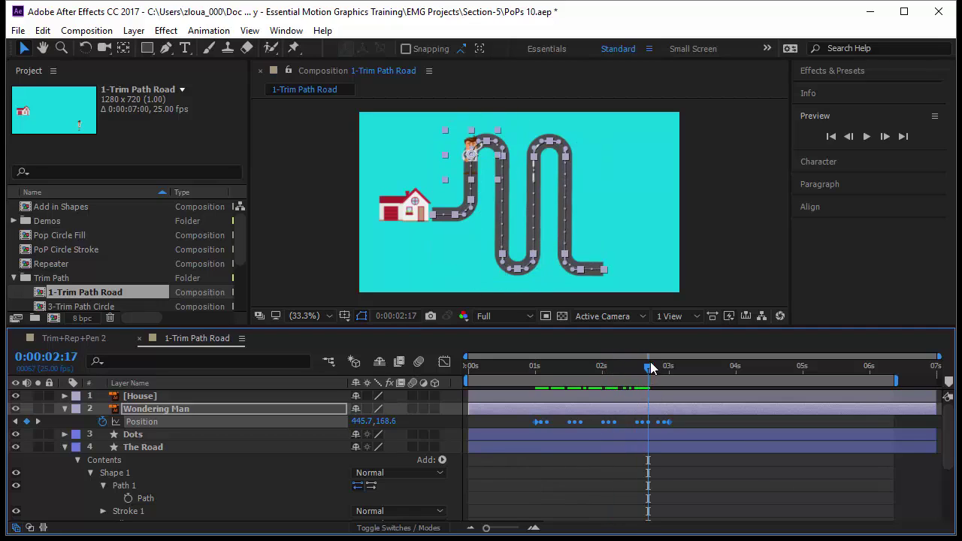
click(534, 368)
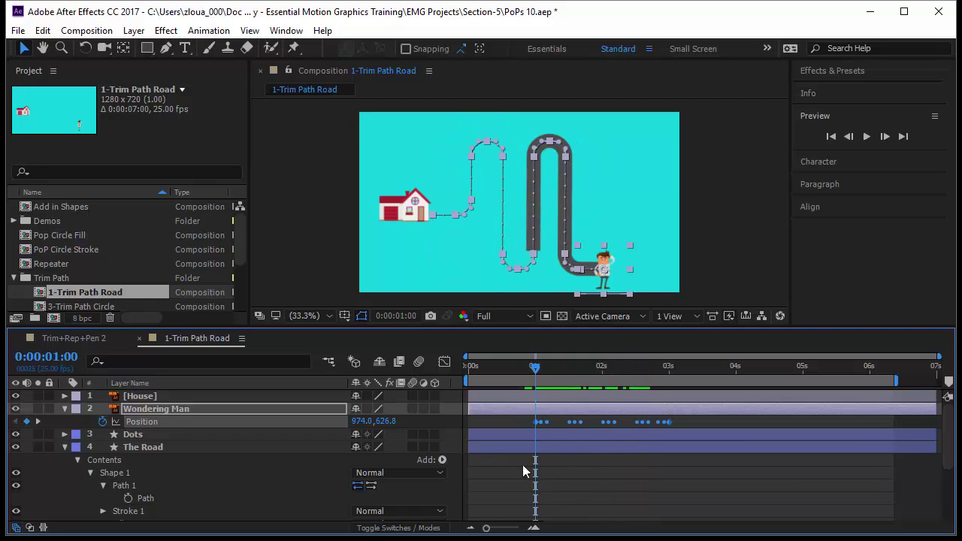
Show the man's motion path and step frame by frame to check he follows the road.
click(580, 466)
click(574, 410)
mouse_move(541, 430)
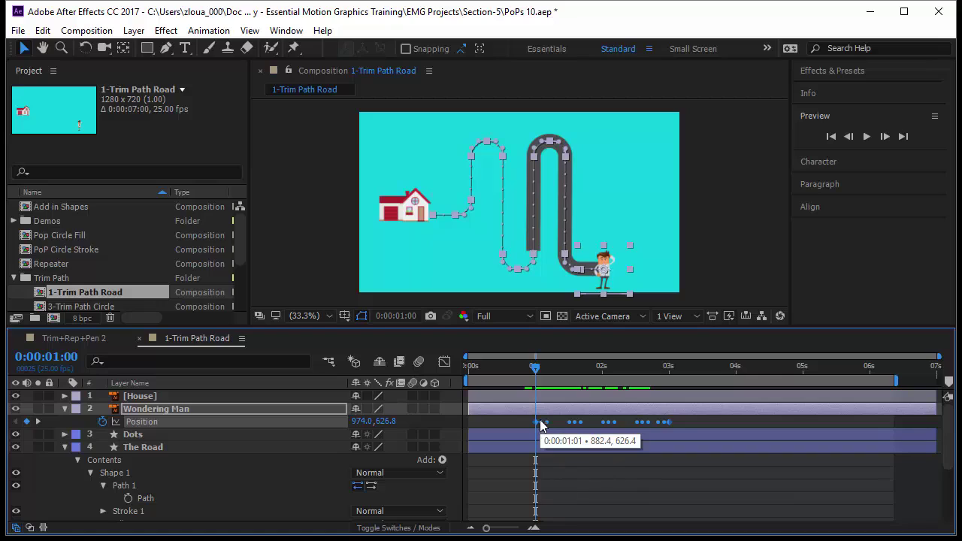
key(Page_Up)
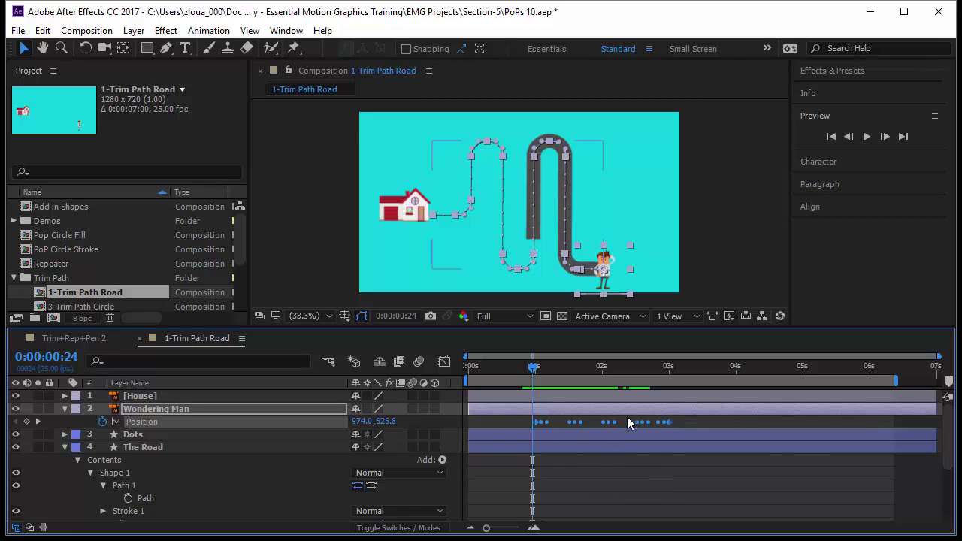
mouse_move(671, 423)
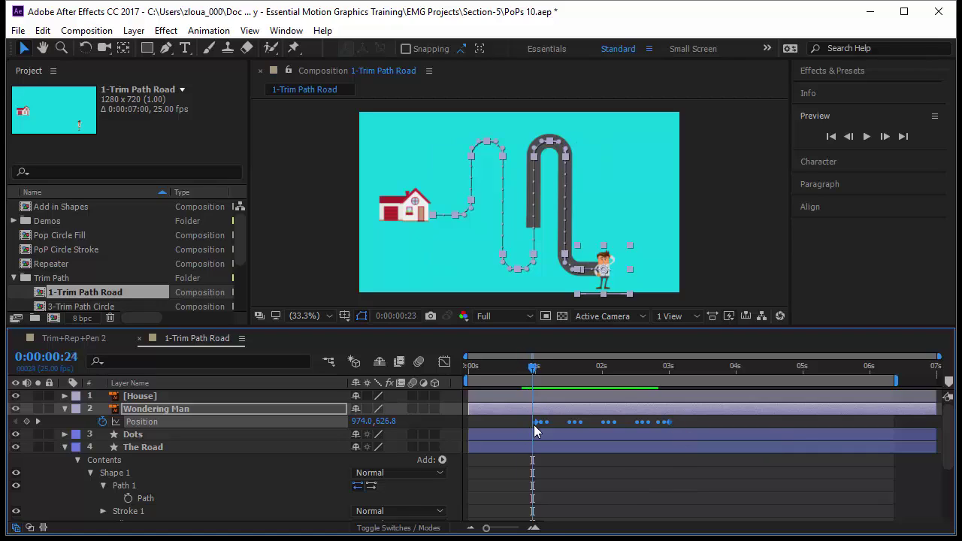
key(Page_Down)
key(Page_Down)
key(Page_Down)
key(Page_Down)
key(Page_Down)
key(Page_Down)
key(Page_Down)
key(Page_Down)
key(Page_Down)
key(Page_Down)
key(Page_Down)
key(Page_Down)
key(Page_Down)
key(Page_Down)
key(Page_Down)
key(Page_Down)
key(Page_Down)
key(Page_Down)
key(Page_Down)
key(Page_Down)
key(Page_Down)
key(Page_Down)
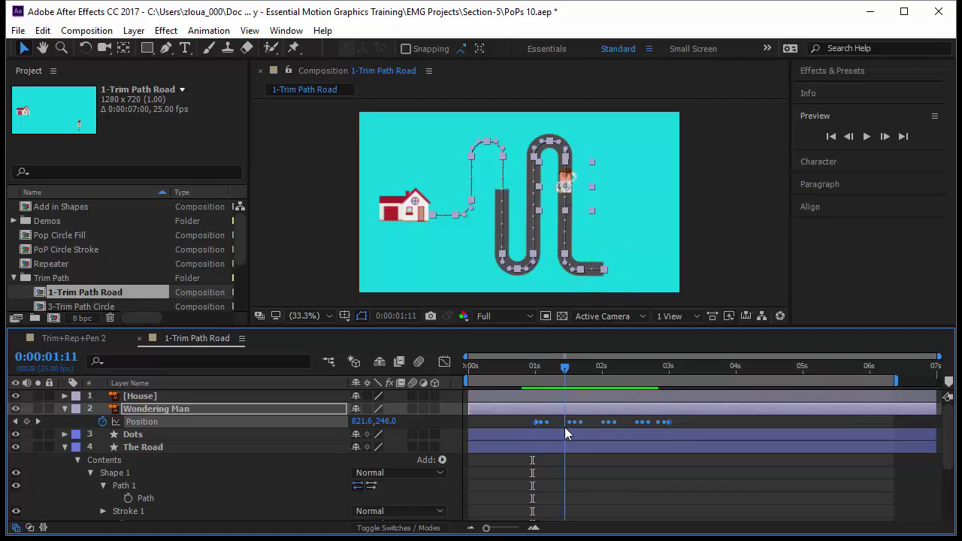
key(Page_Down)
key(Page_Down)
key(Page_Down)
key(Page_Down)
key(Page_Down)
key(Page_Down)
key(Page_Down)
key(Page_Down)
key(Page_Down)
key(Page_Down)
key(Page_Down)
key(Page_Down)
key(Page_Down)
key(Page_Down)
key(Page_Down)
key(Page_Down)
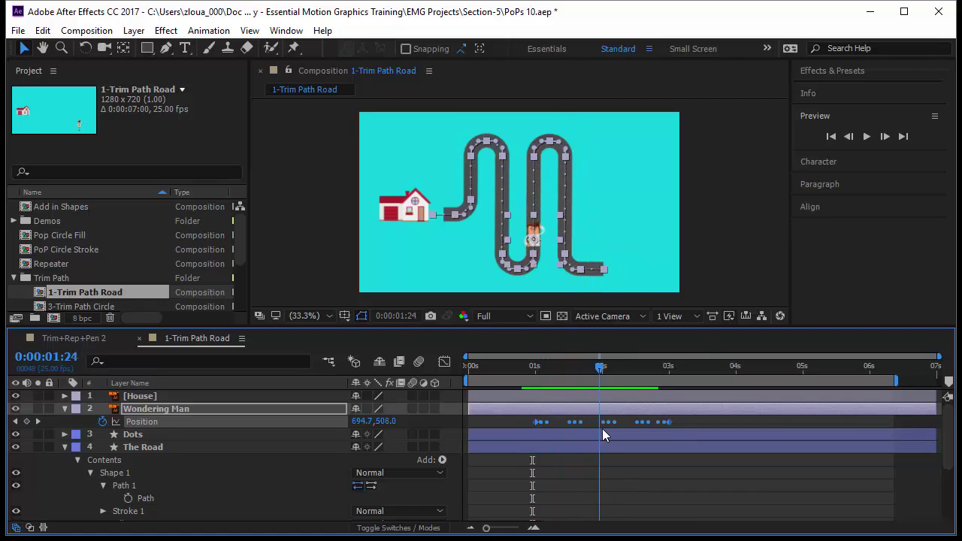
key(Page_Down)
key(Page_Down)
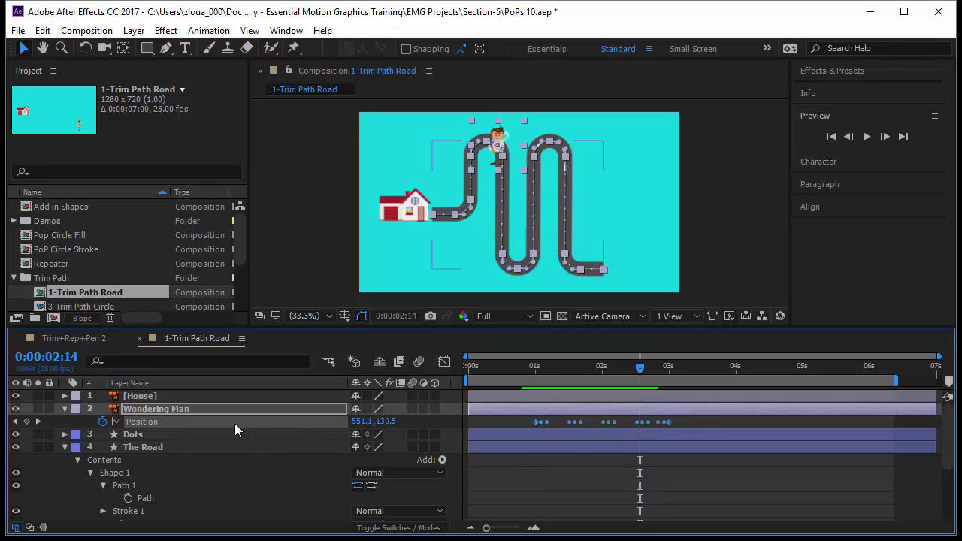
Slide Wondering Man's Position keyframes so they begin at 0:00:02:14.
click(194, 468)
click(173, 421)
drag(671, 422, 779, 435)
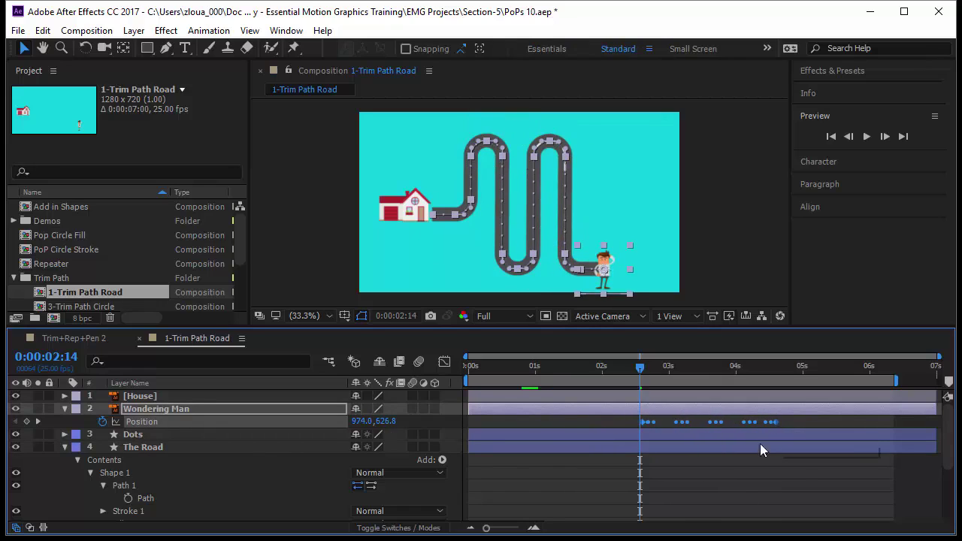
Preview the animation from the start, stopping at 0:00:01:22, and reselect the Position keyframes.
key(F2)
key(Home)
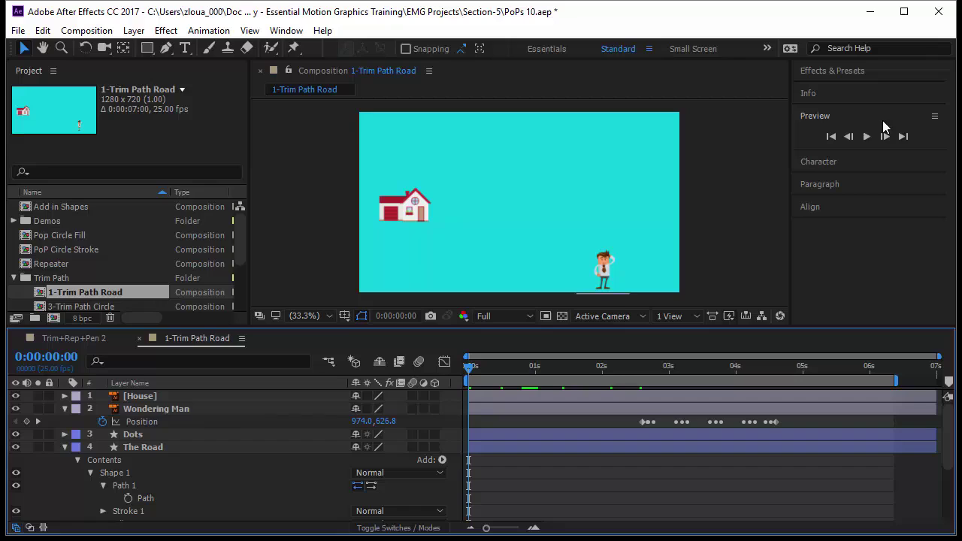
click(867, 136)
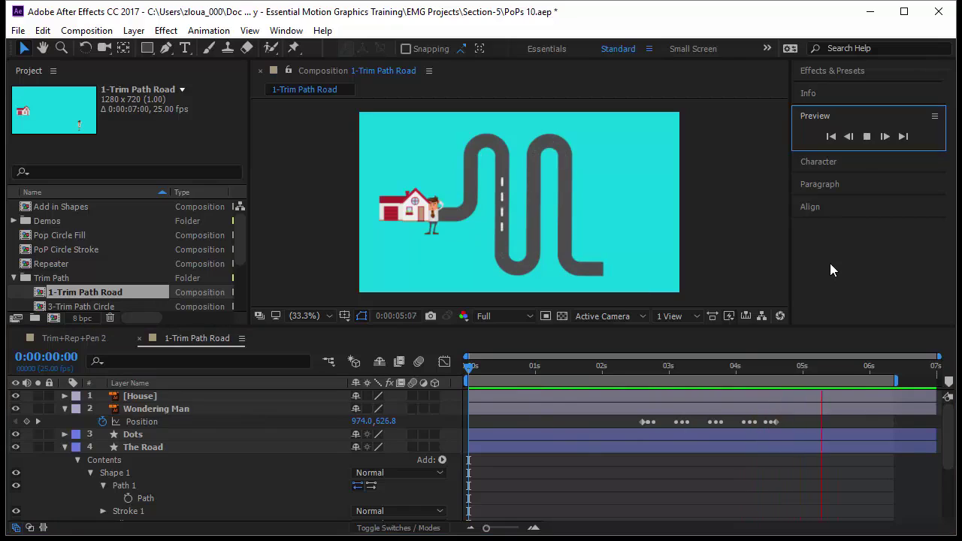
click(593, 367)
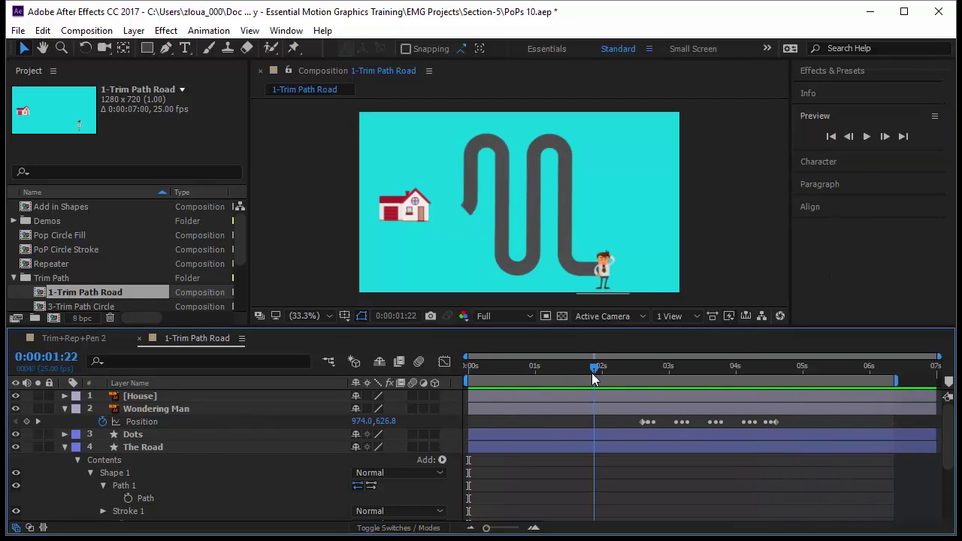
click(216, 421)
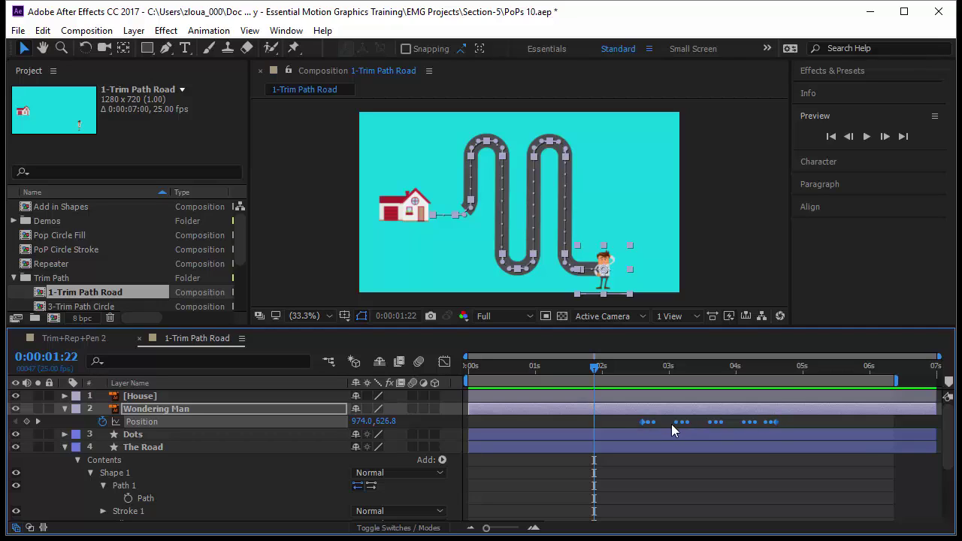
Stretch the Position keyframes to end around 0:00:06:00 to slow his walk, then preview.
ctrl+click(774, 422)
drag(780, 422, 874, 421)
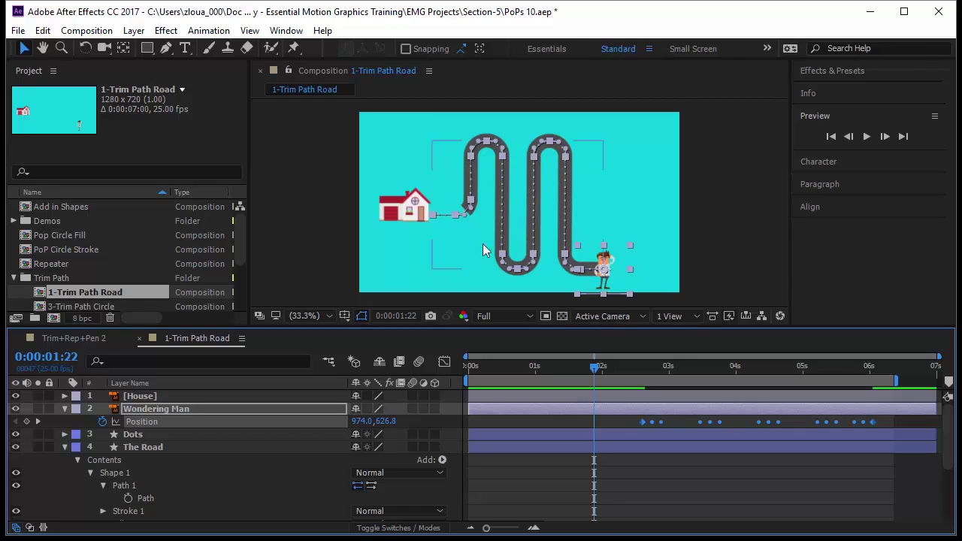
click(641, 479)
key(Home)
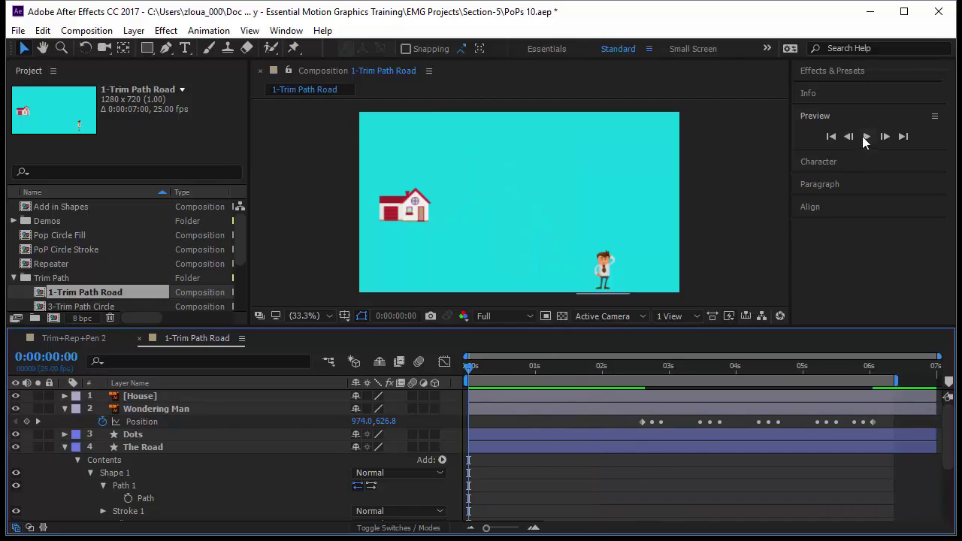
click(866, 137)
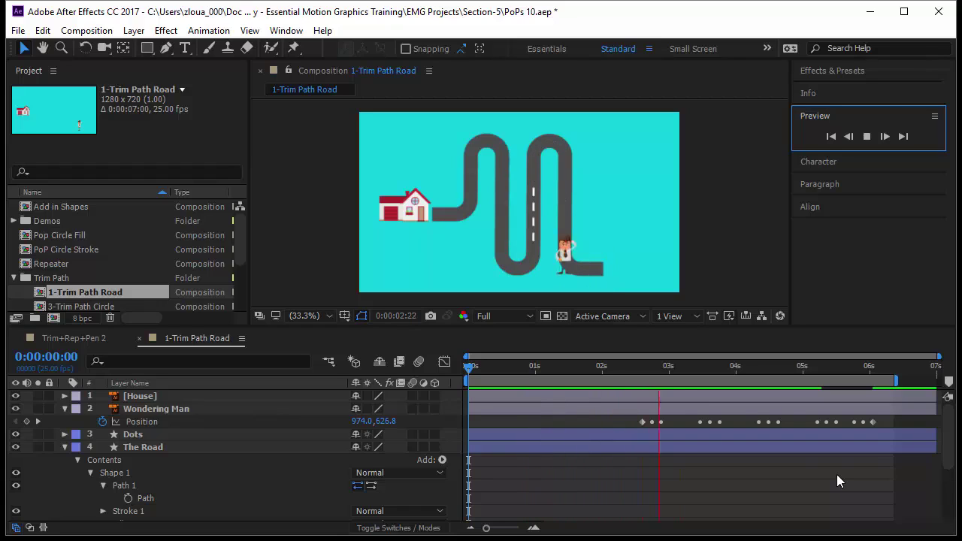
Show Wondering Man's Position speed graph in the Graph Editor.
click(166, 499)
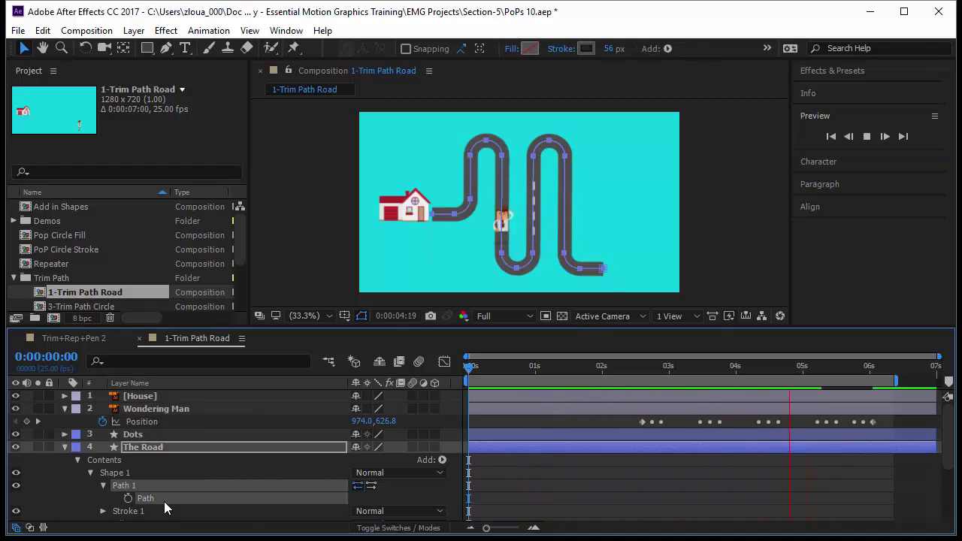
click(165, 421)
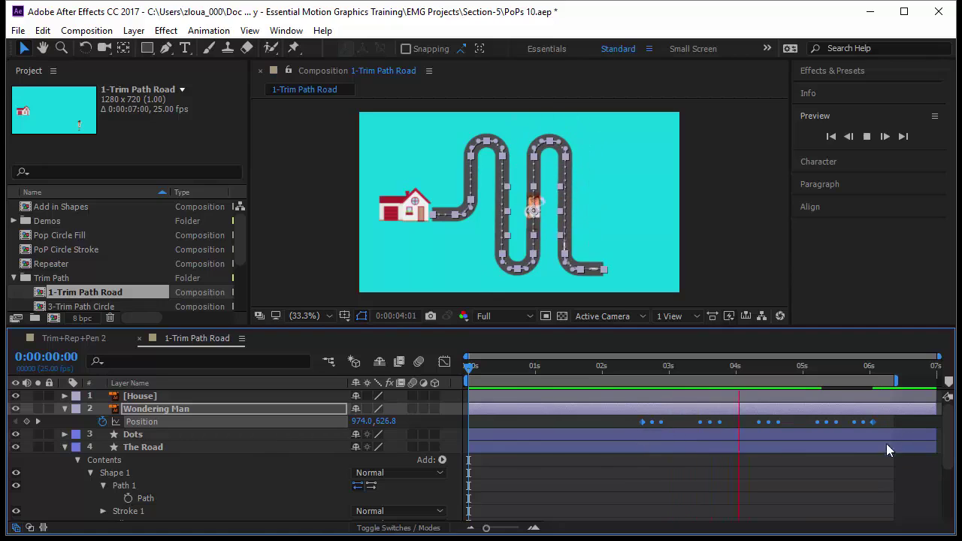
click(443, 362)
mouse_move(650, 402)
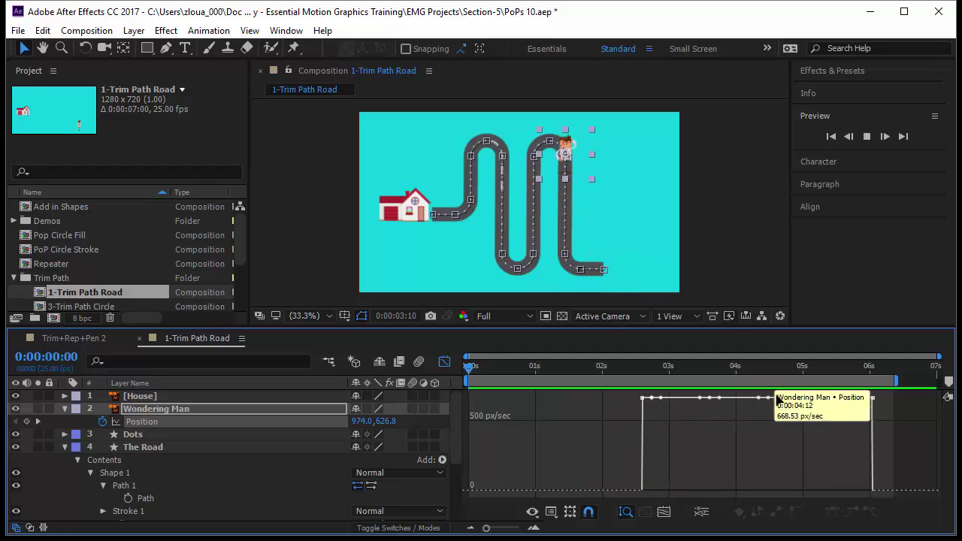
Set the middle Position keyframes to Rove Across Time for a steady 668.53 px/sec.
right_click(872, 400)
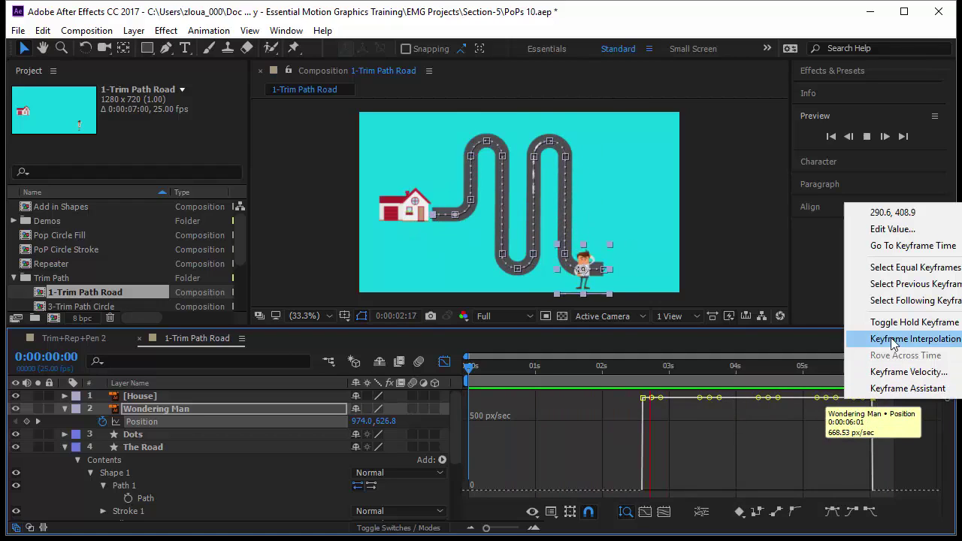
click(894, 345)
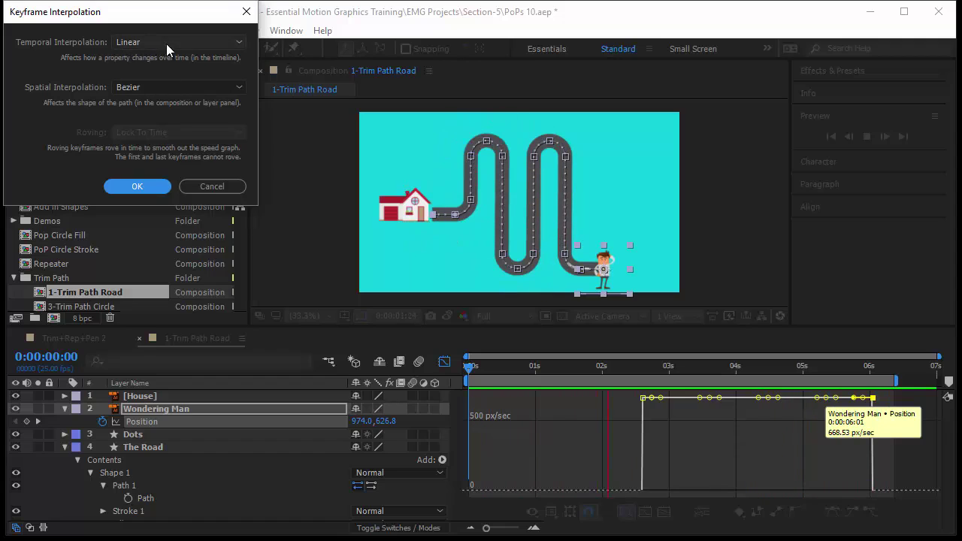
click(202, 191)
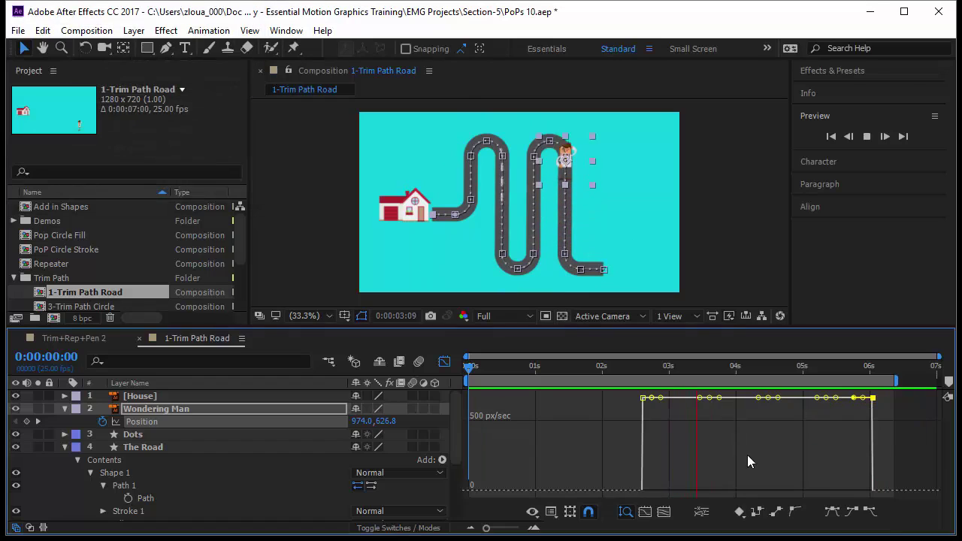
right_click(720, 405)
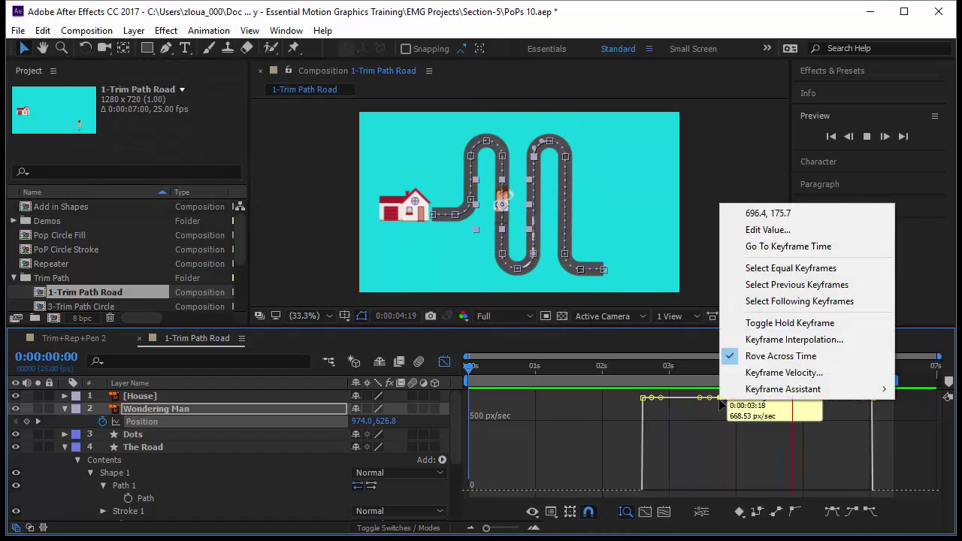
click(774, 339)
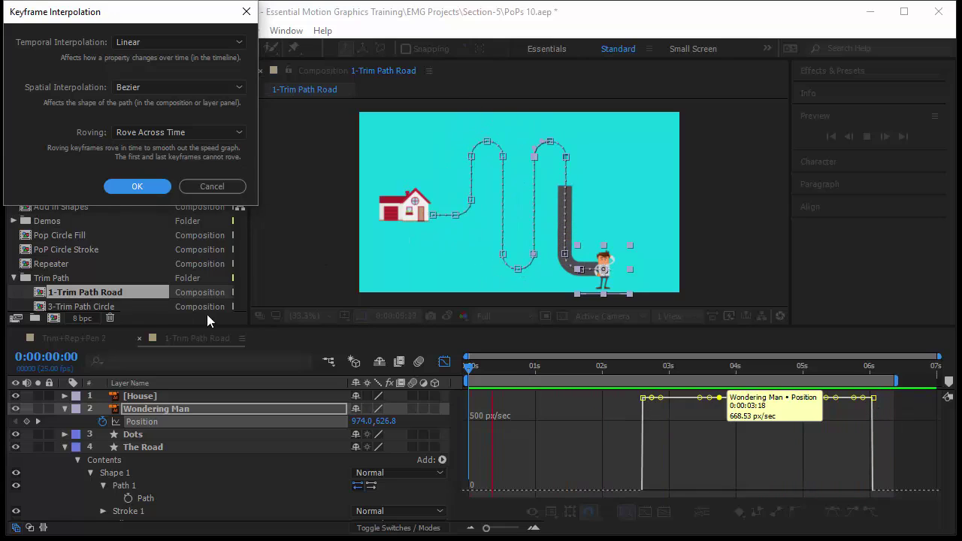
click(210, 186)
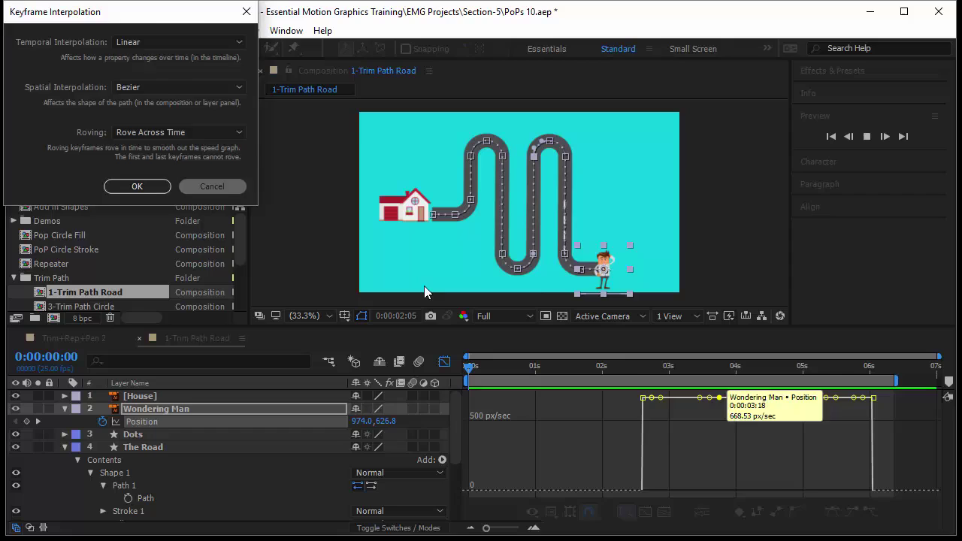